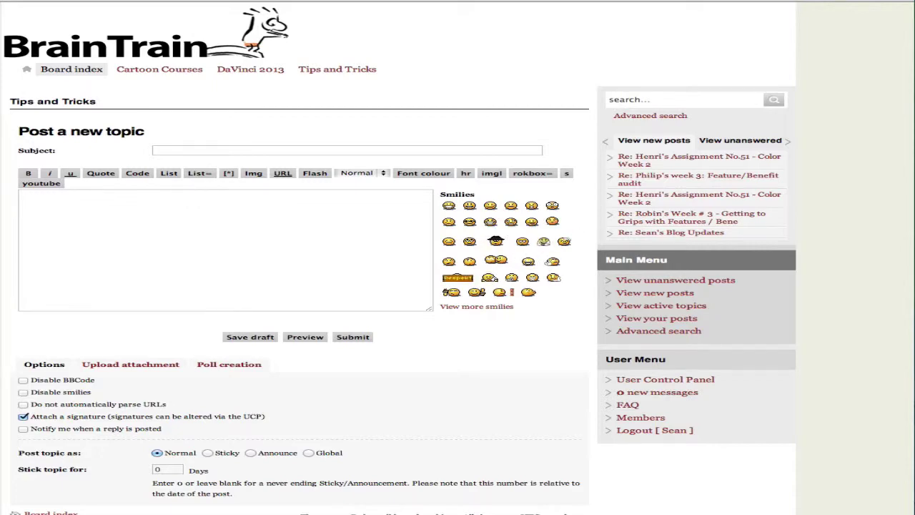
Type the signature name and the psychotactics.com website address on separate lines.
{"action": "left_click", "coordinate": [286, 213]}
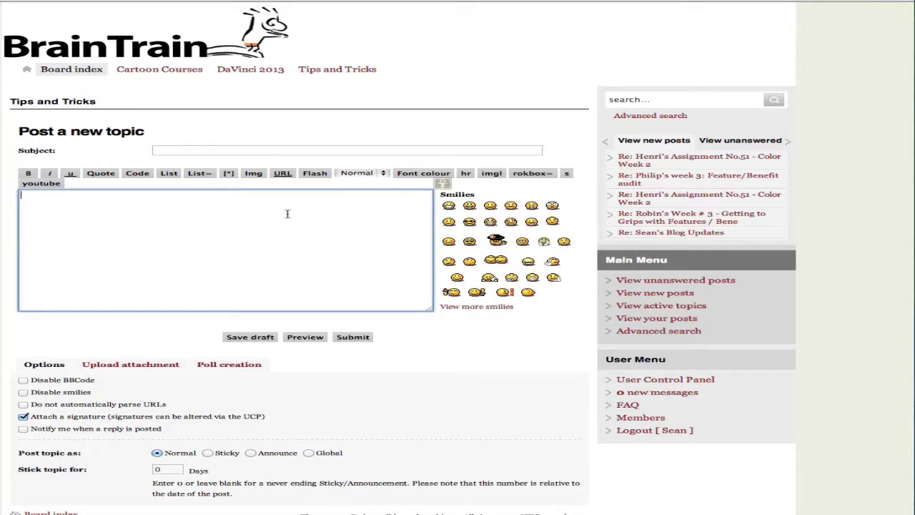
{"action": "type", "text": "Sean D'Souza"}
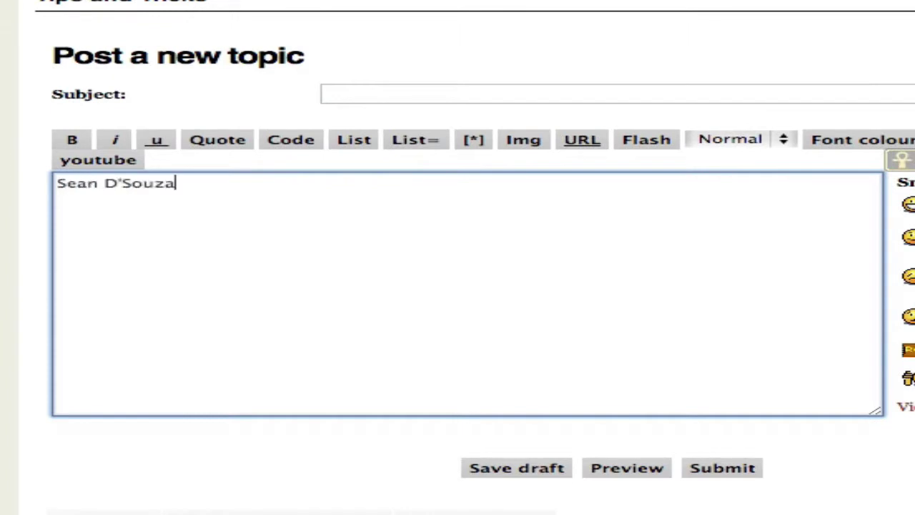
{"action": "key", "text": "Return"}
{"action": "key", "text": "Return"}
{"action": "type", "text": "http://www.psychotactics.com"}
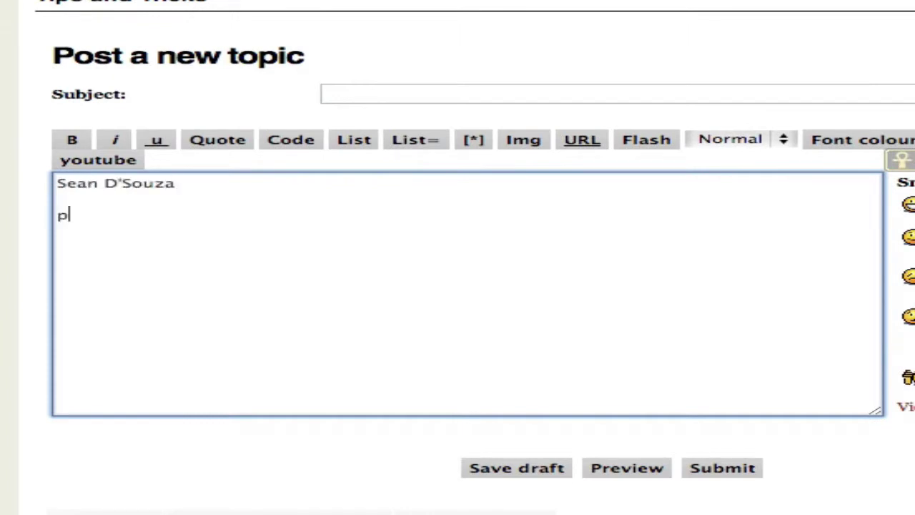
{"action": "key", "text": "Return"}
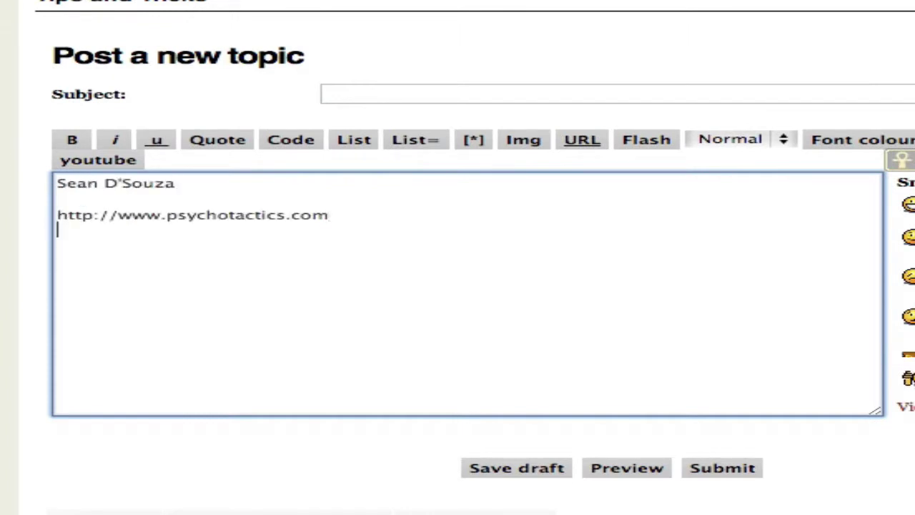
Add the Psychotactics line and the reply suggesting another browser, then select the reply text.
{"action": "type", "text": "p"}
{"action": "type", "text": "Psychotactics"}
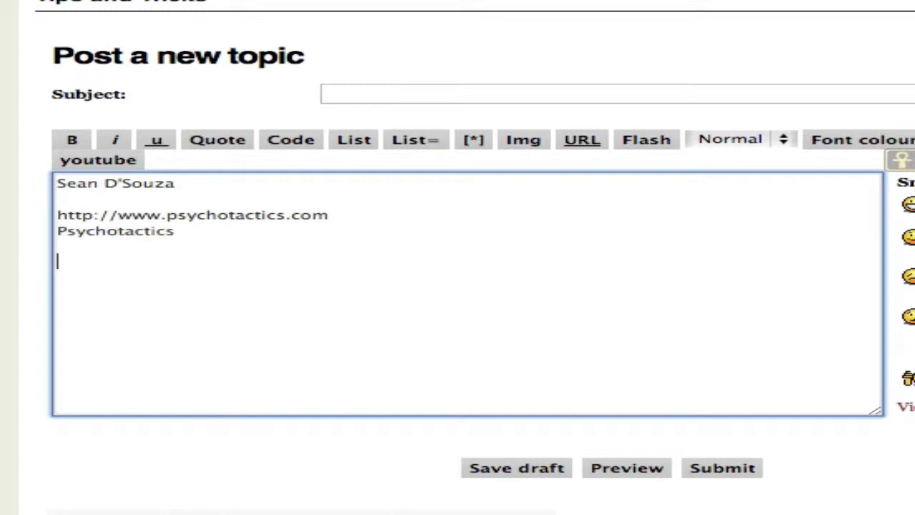
{"action": "type", "text": "b"}
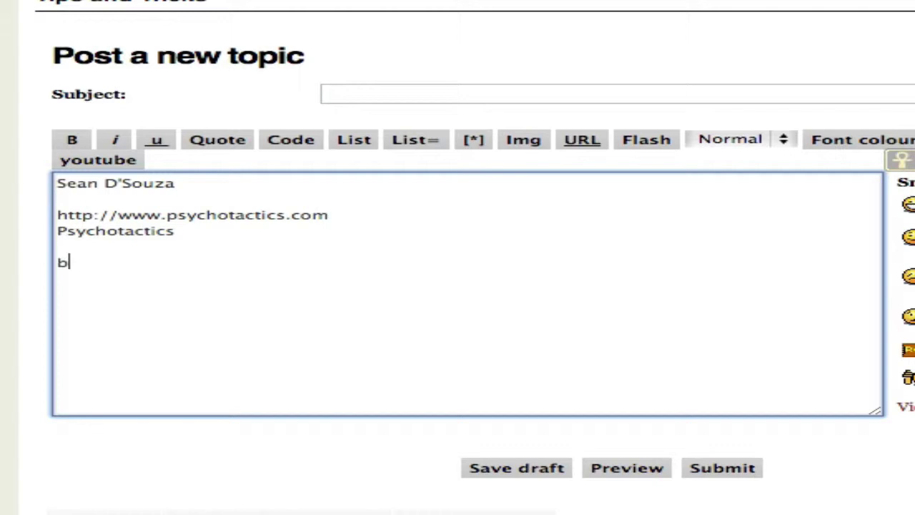
{"action": "type", "text": "rowser—or try downloading it on another"}
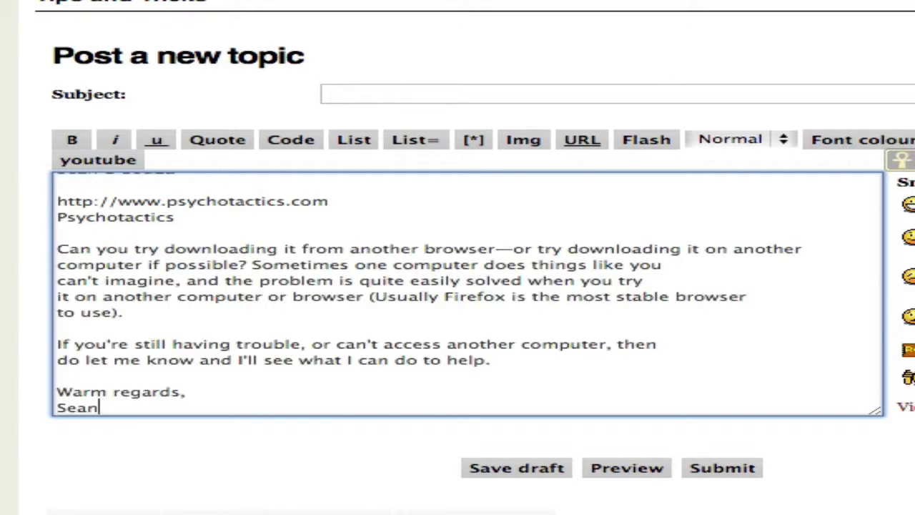
{"action": "left_click_drag", "start_coordinate": [58, 247], "coordinate": [293, 417]}
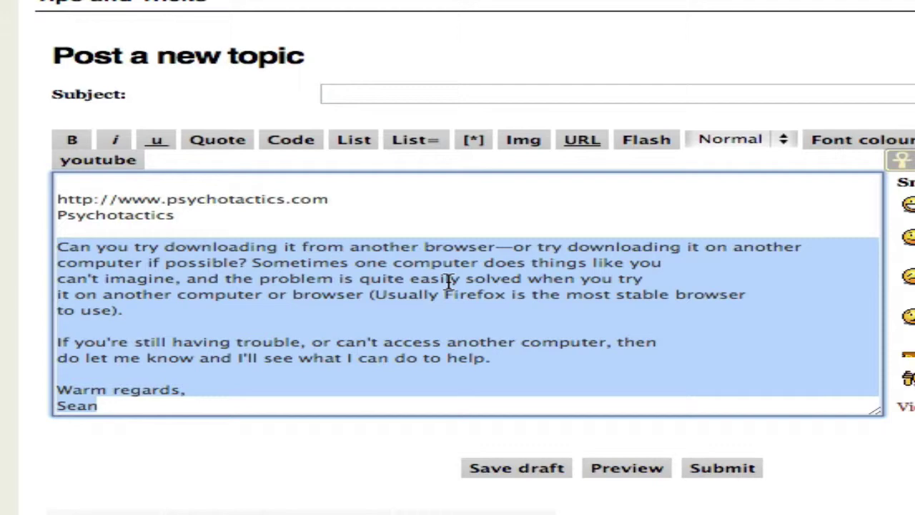
Scroll back to the top of the message and select the signature name on the first line.
{"action": "left_click", "coordinate": [636, 341]}
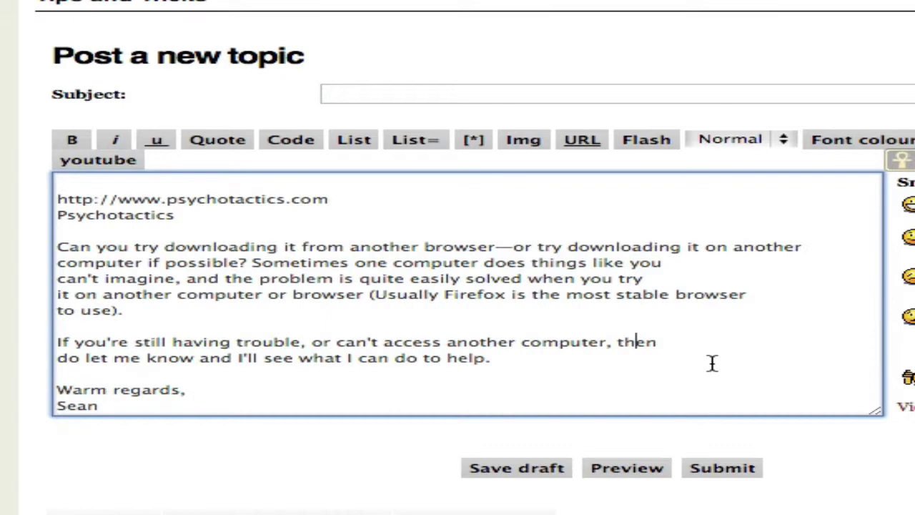
{"action": "scroll", "coordinate": [685, 350], "scroll_direction": "up", "scroll_amount": 1}
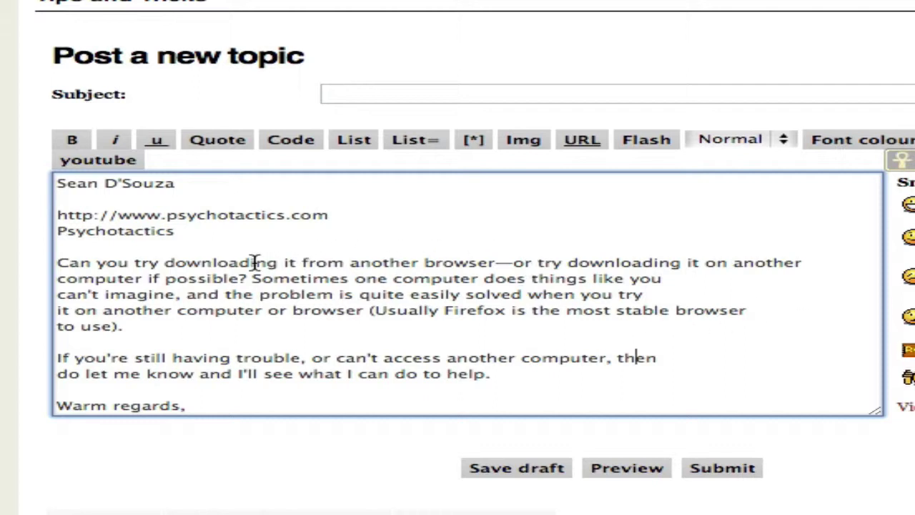
{"action": "left_click", "coordinate": [59, 263]}
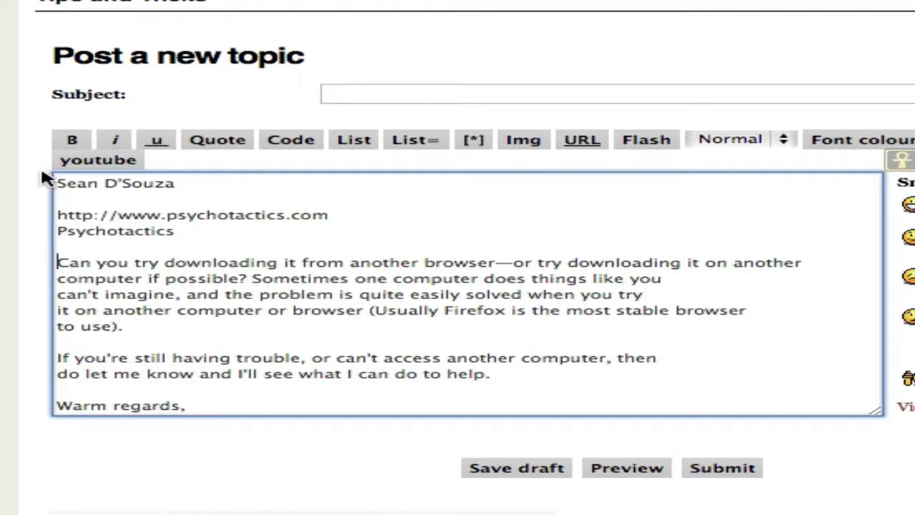
{"action": "left_click_drag", "start_coordinate": [56, 183], "coordinate": [279, 184]}
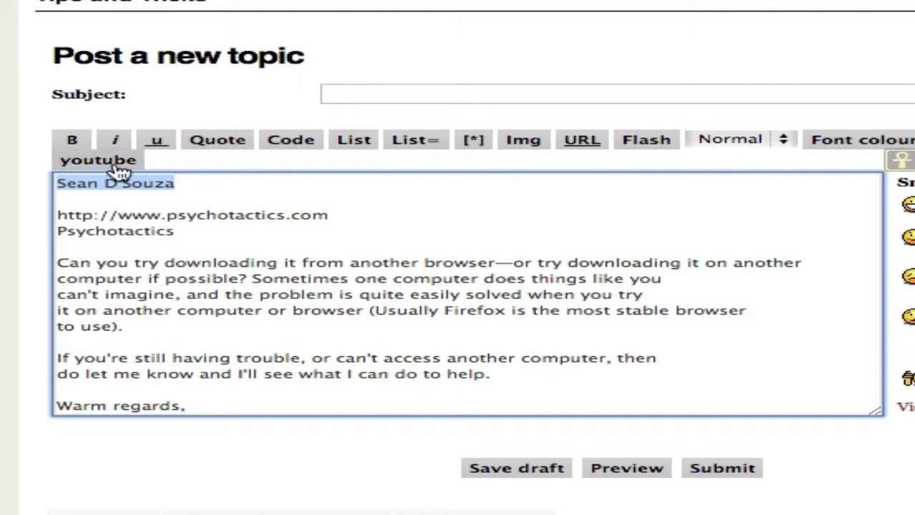
Make the selected name bold, Large (size 150) and dark red #800000.
{"action": "left_click", "coordinate": [78, 141]}
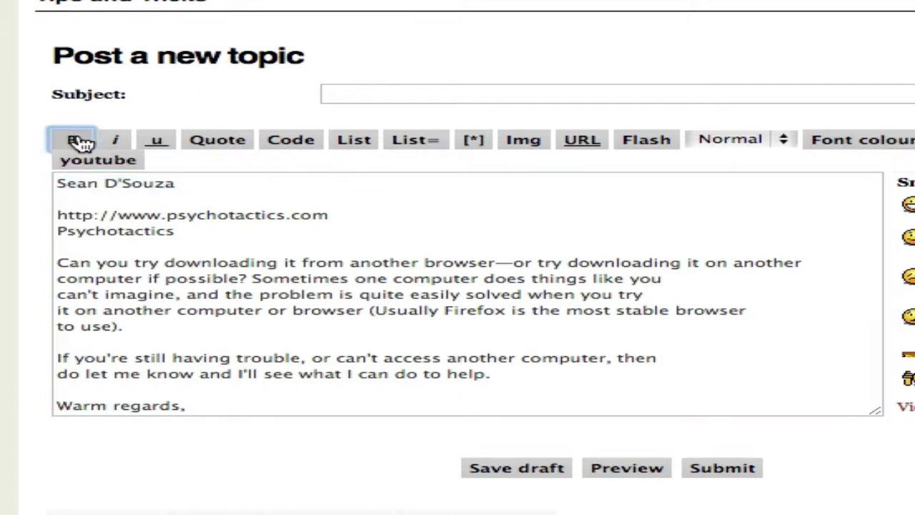
{"action": "left_click", "coordinate": [778, 143]}
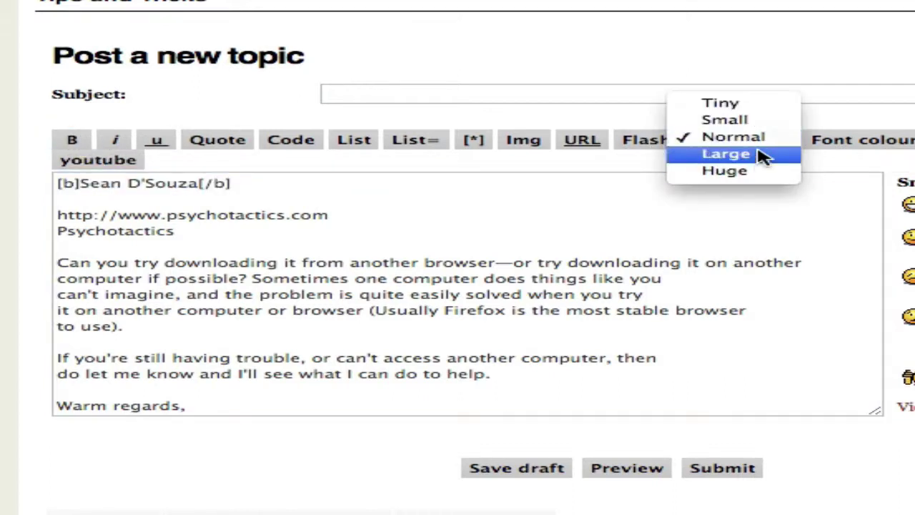
{"action": "left_click", "coordinate": [759, 156]}
{"action": "left_click", "coordinate": [862, 148]}
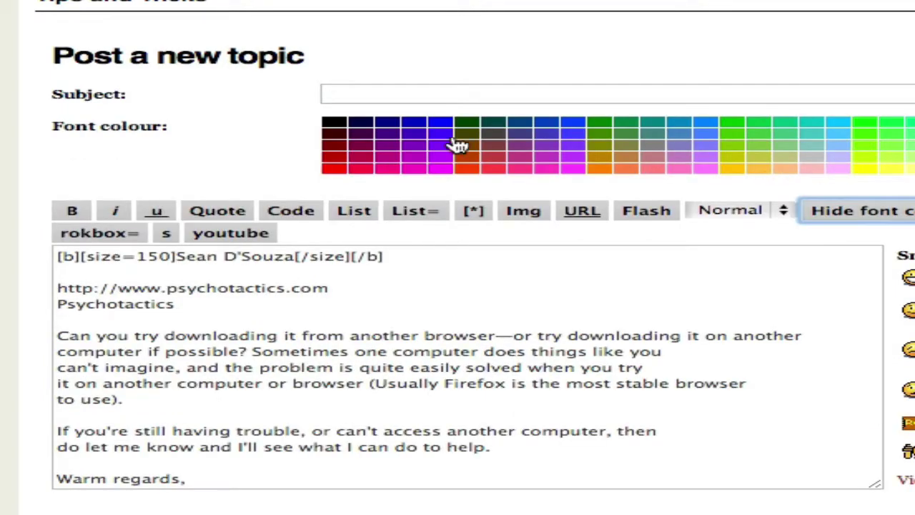
{"action": "left_click", "coordinate": [339, 147]}
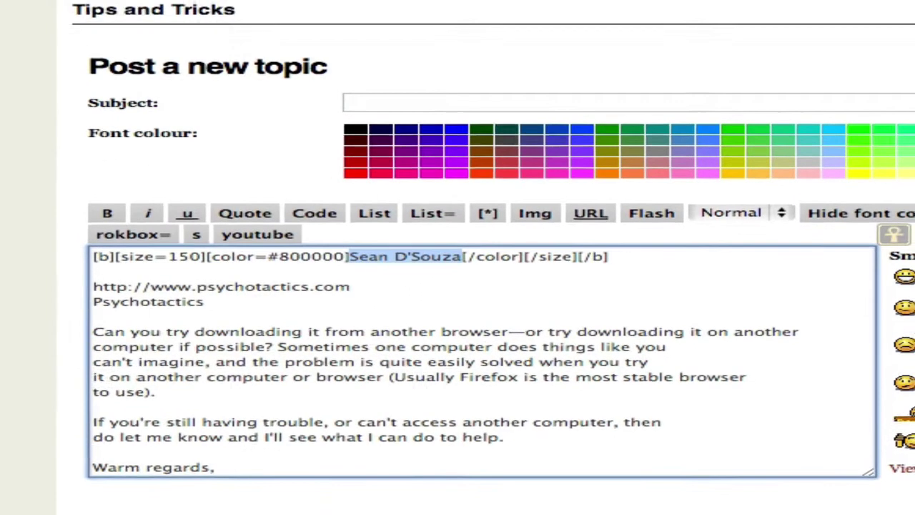
Preview the post and select the formatted text in the preview.
{"action": "key", "text": "Tab"}
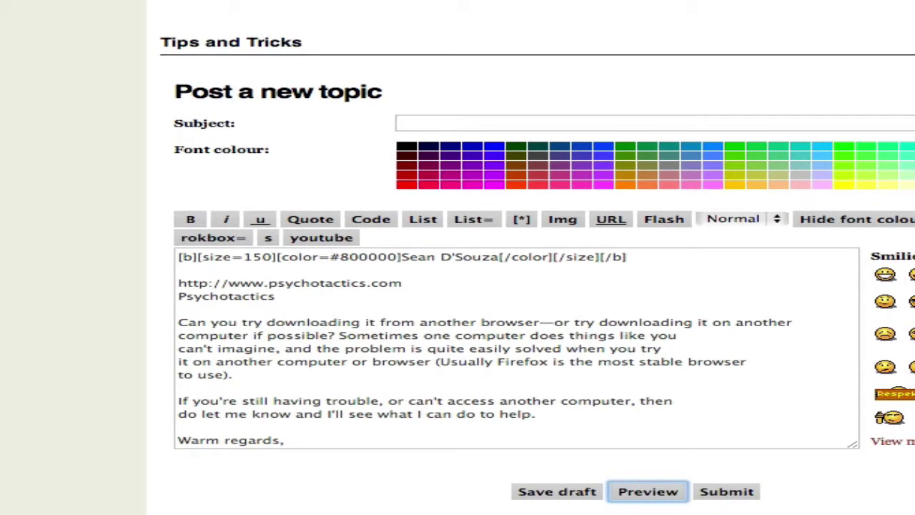
{"action": "key", "text": "Return"}
{"action": "mouse_move", "coordinate": [357, 80]}
{"action": "left_mouse_down"}
{"action": "mouse_move", "coordinate": [172, 78]}
{"action": "mouse_move", "coordinate": [357, 67]}
{"action": "left_mouse_up"}
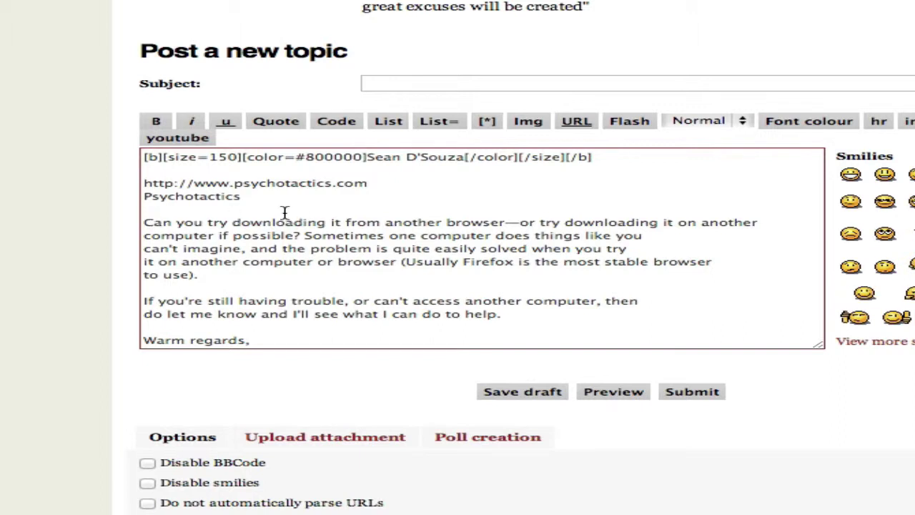
Wrap the reply's opening question in size=150, bold and #800000 tags and preview it.
{"action": "left_click_drag", "start_coordinate": [145, 222], "coordinate": [810, 203]}
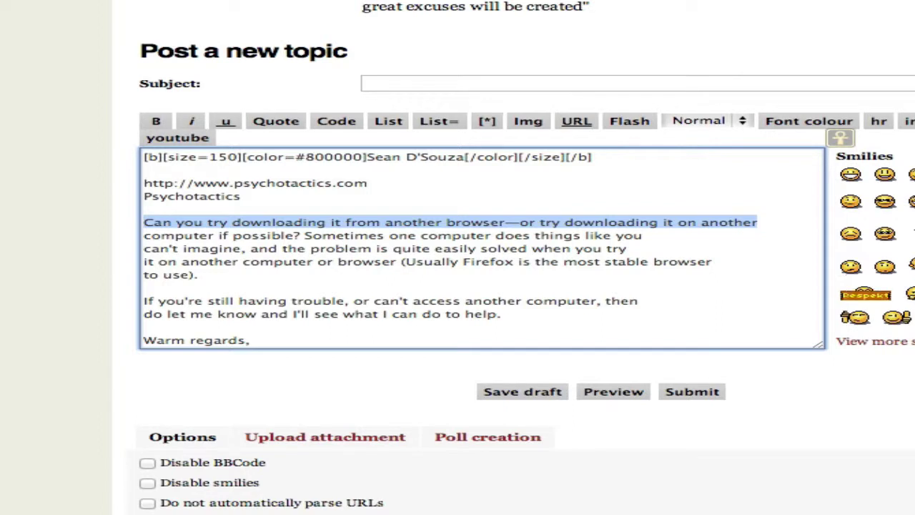
{"action": "type", "text": "s"}
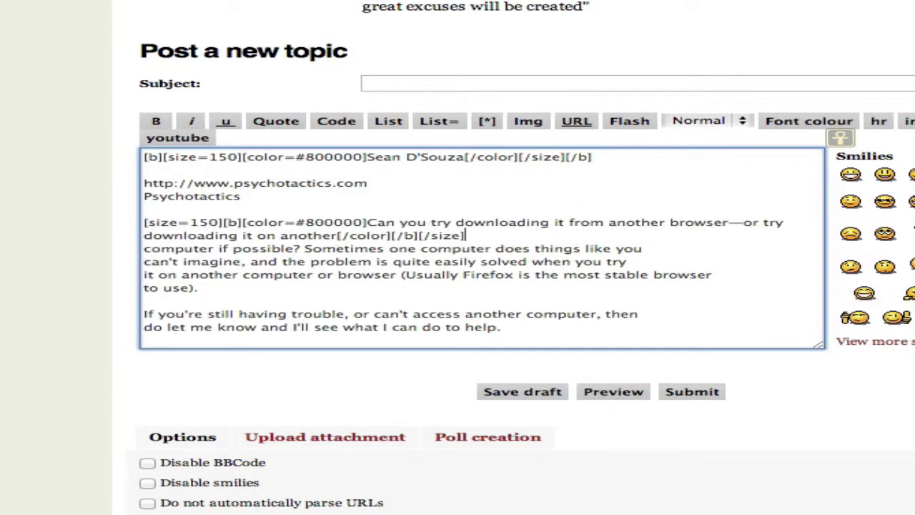
{"action": "left_click", "coordinate": [622, 398]}
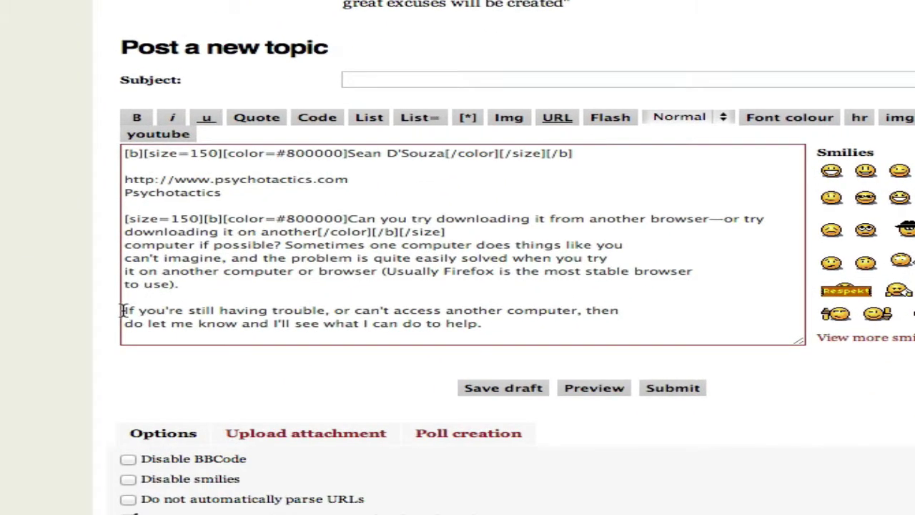
Tag the 'If you're still having trouble' line bold #800000 and check it in the preview.
{"action": "left_click_drag", "start_coordinate": [122, 310], "coordinate": [670, 316]}
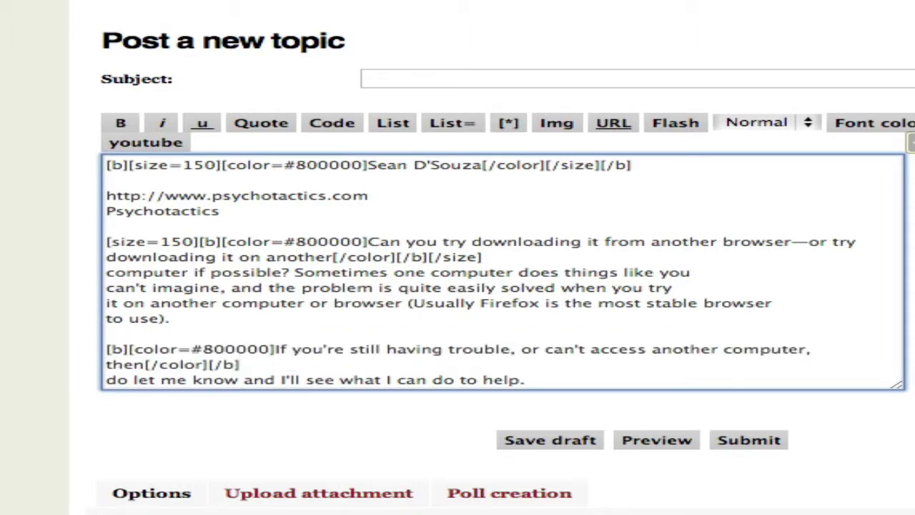
{"action": "left_click", "coordinate": [656, 439]}
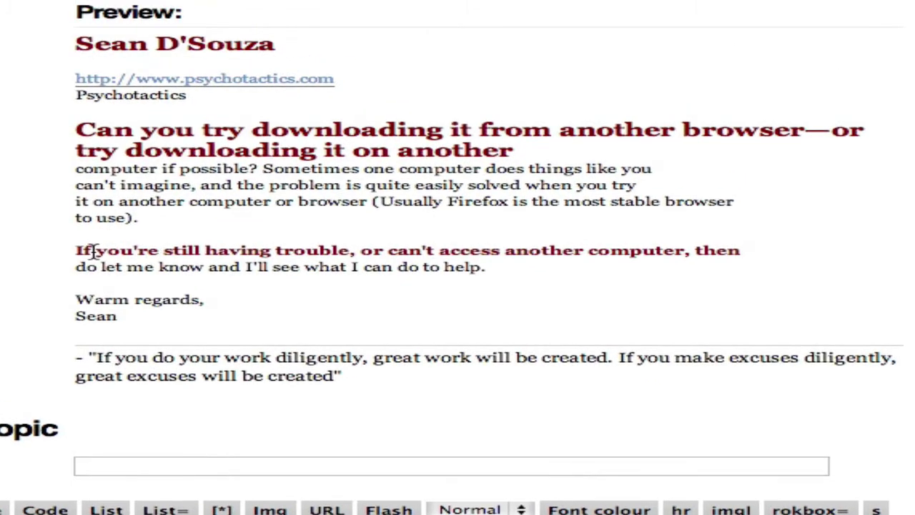
{"action": "left_click_drag", "start_coordinate": [75, 249], "coordinate": [777, 251]}
{"action": "left_click", "coordinate": [514, 395]}
{"action": "scroll", "coordinate": [458, 286], "scroll_direction": "down", "scroll_amount": 2}
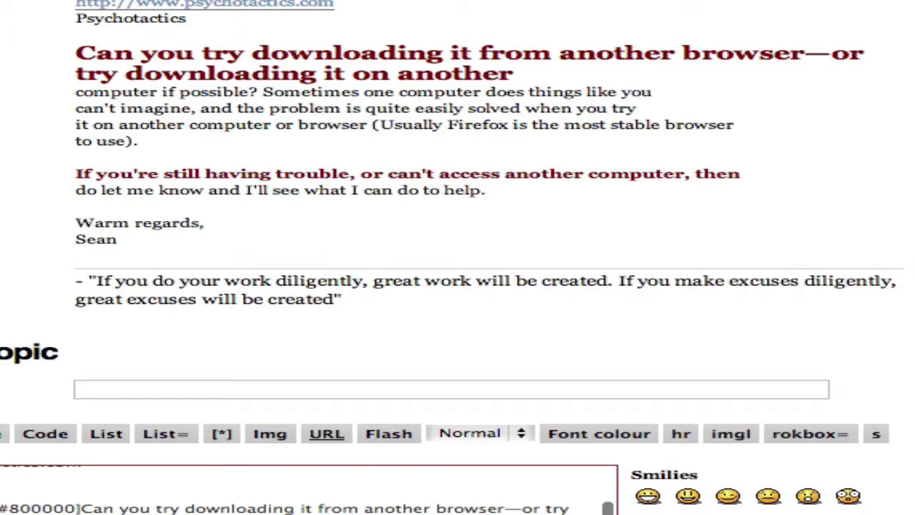
Wrap the 'do let me know' line in [b][color=#0000FF] tags and preview it.
{"action": "left_click", "coordinate": [607, 476]}
{"action": "triple_click", "coordinate": [299, 514]}
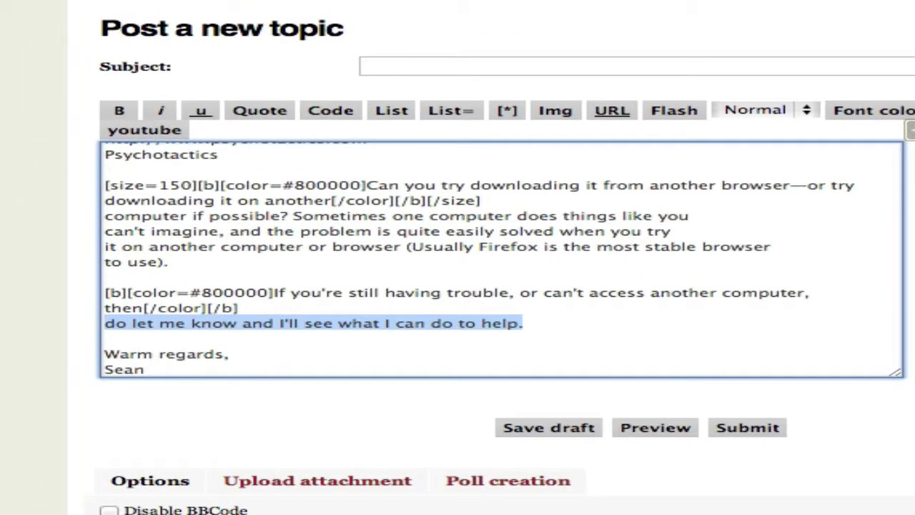
{"action": "key", "text": "ctrl+x"}
{"action": "type", "text": "[b][color=#0000FF]"}
{"action": "key", "text": "ctrl+v"}
{"action": "type", "text": "[/color][/b]"}
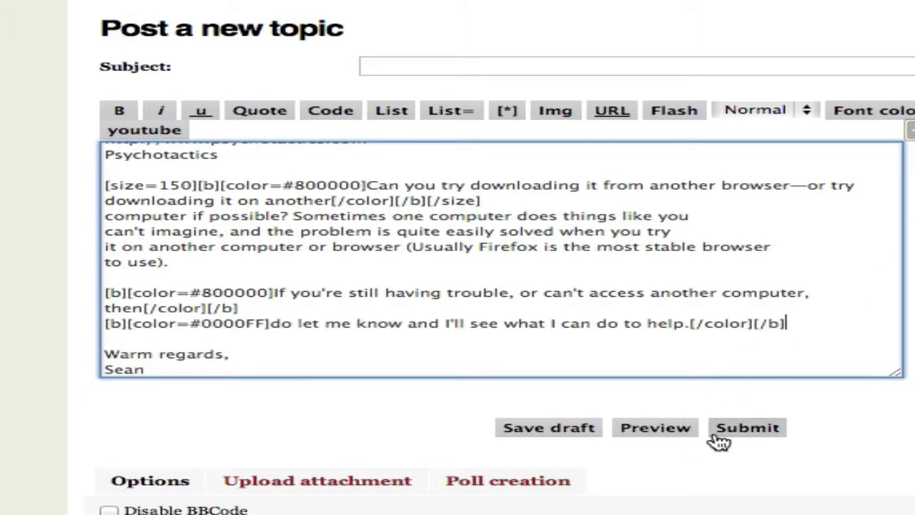
{"action": "left_click", "coordinate": [654, 429]}
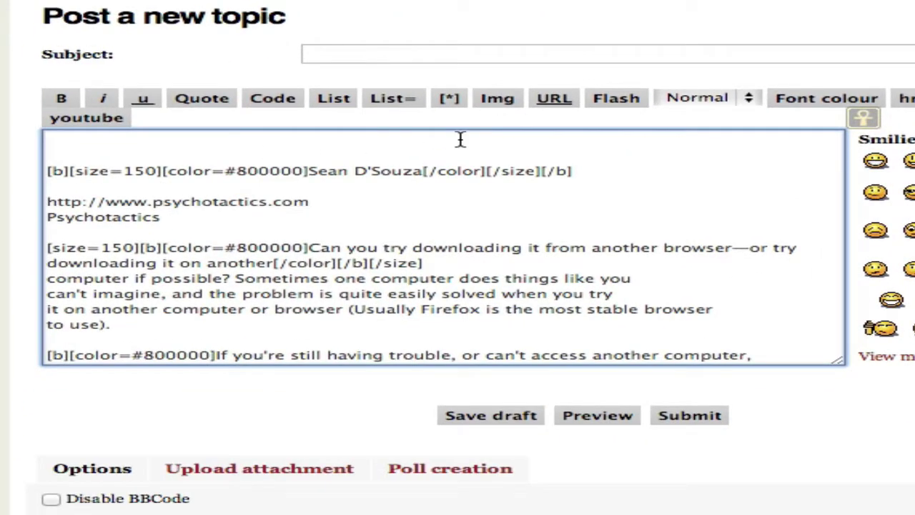
Enter 'features and benefits' twice as the first lines of the message.
{"action": "type", "text": "f"}
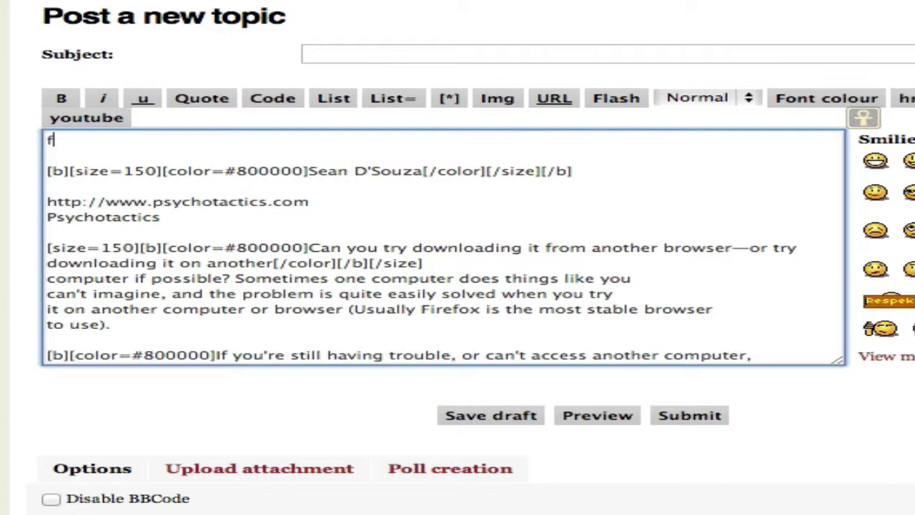
{"action": "type", "text": "eatures and benefits"}
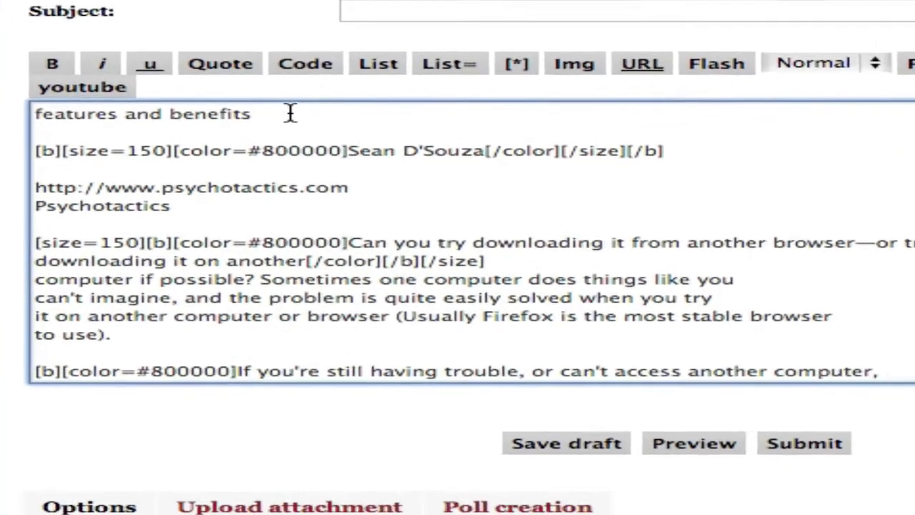
{"action": "key", "text": "shift+super+Left"}
{"action": "key", "text": "Right"}
{"action": "key", "text": "Return"}
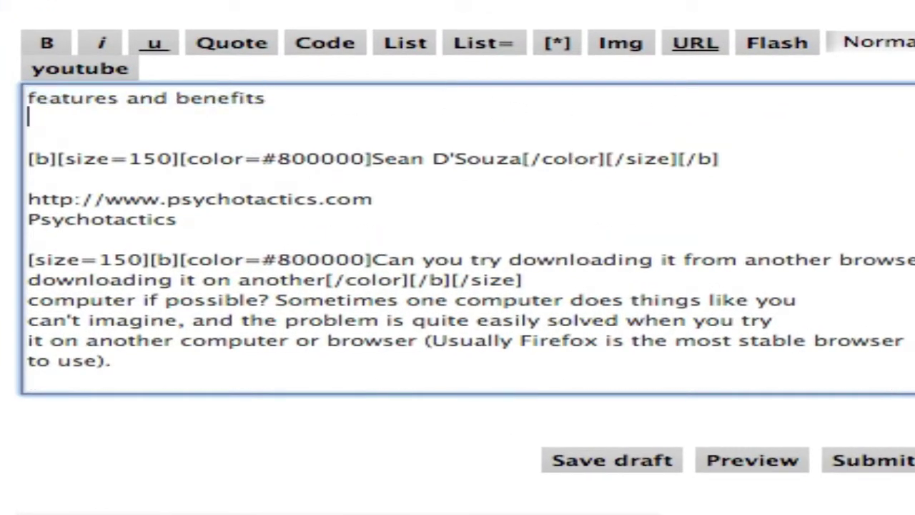
{"action": "type", "text": "features and benefits"}
{"action": "key", "text": "Return"}
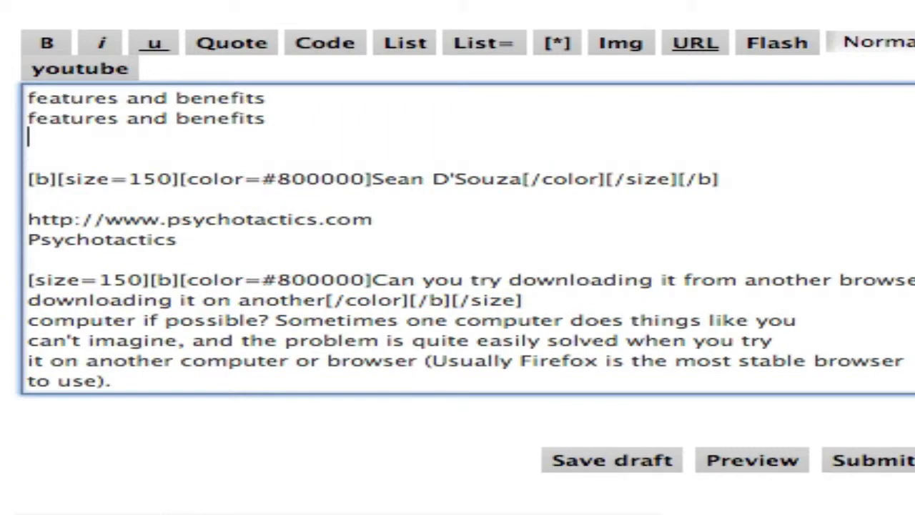
Add 'target profile', 'problem' and 'product or service' on their own lines below.
{"action": "type", "text": "target profile"}
{"action": "key", "text": "Return"}
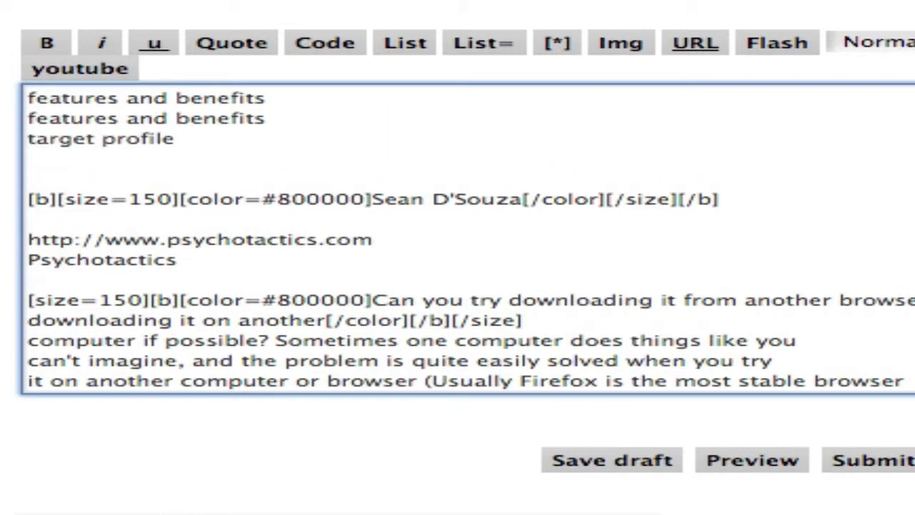
{"action": "type", "text": "problem"}
{"action": "key", "text": "Return"}
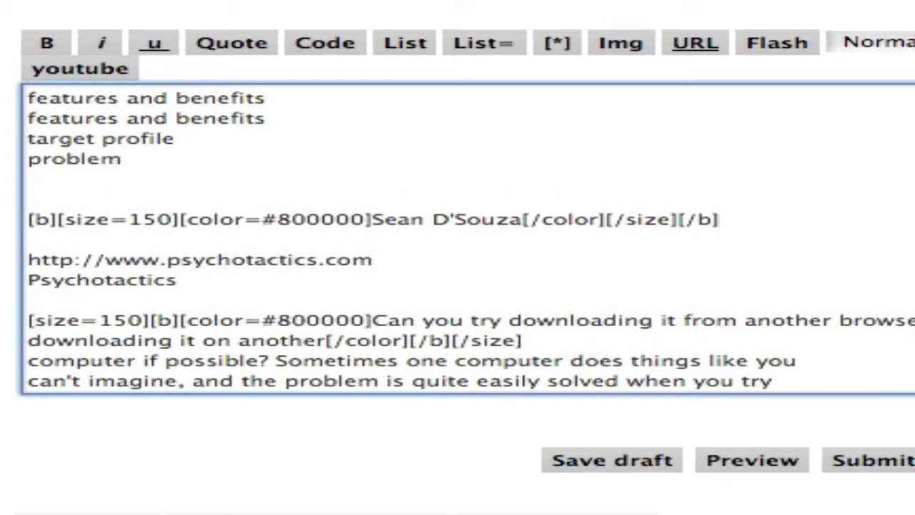
{"action": "type", "text": "prod"}
{"action": "key", "text": "BackSpace"}
{"action": "key", "text": "BackSpace"}
{"action": "key", "text": "BackSpace"}
{"action": "key", "text": "BackSpace"}
{"action": "key", "text": "ctrl+v"}
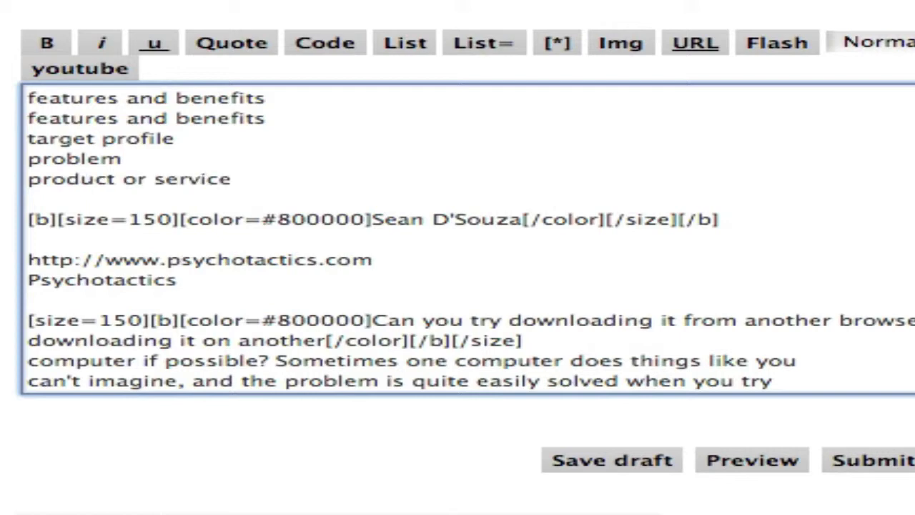
{"action": "key", "text": "Return"}
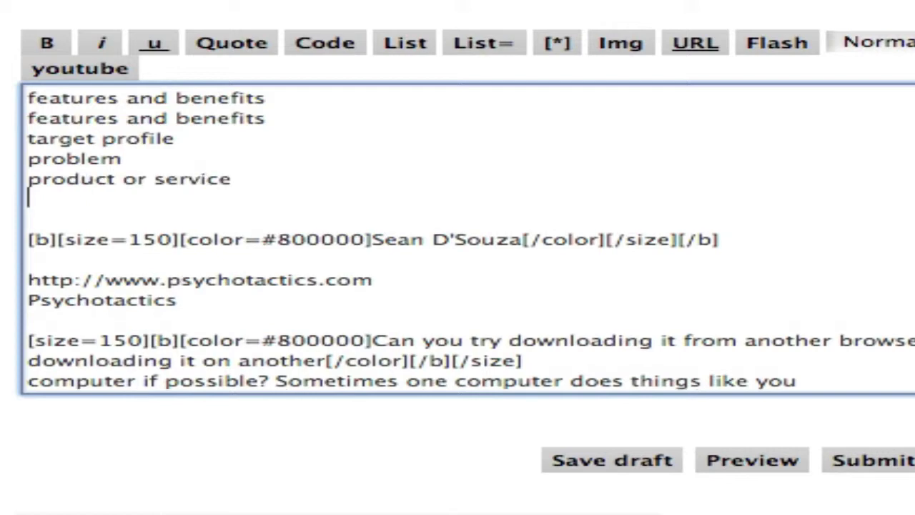